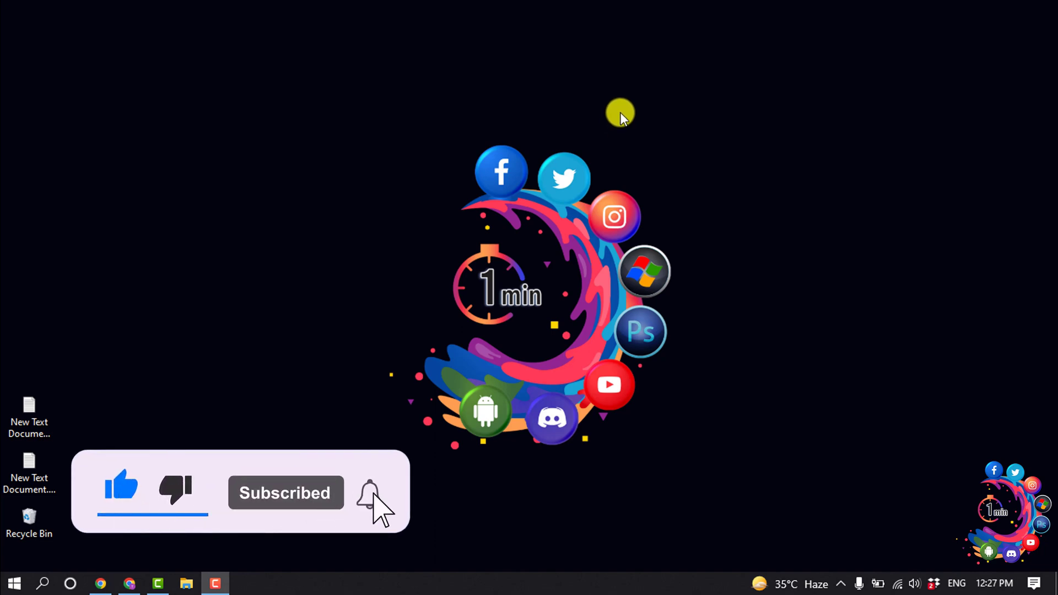
- Search the admin's Apps filter for 'pricing table' in the Shopify App Store
left_click(124, 585)
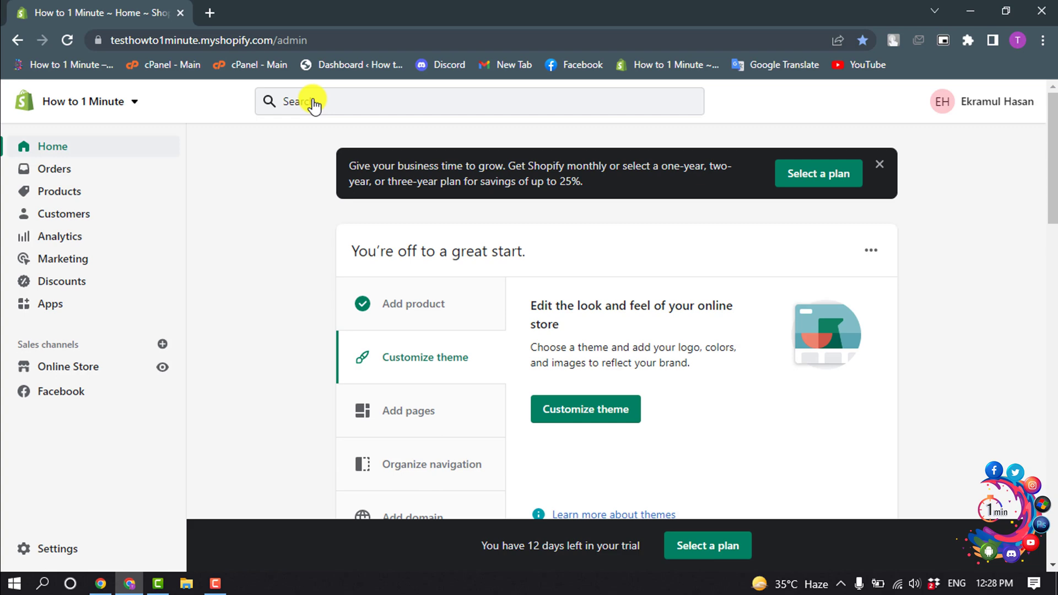
left_click(336, 104)
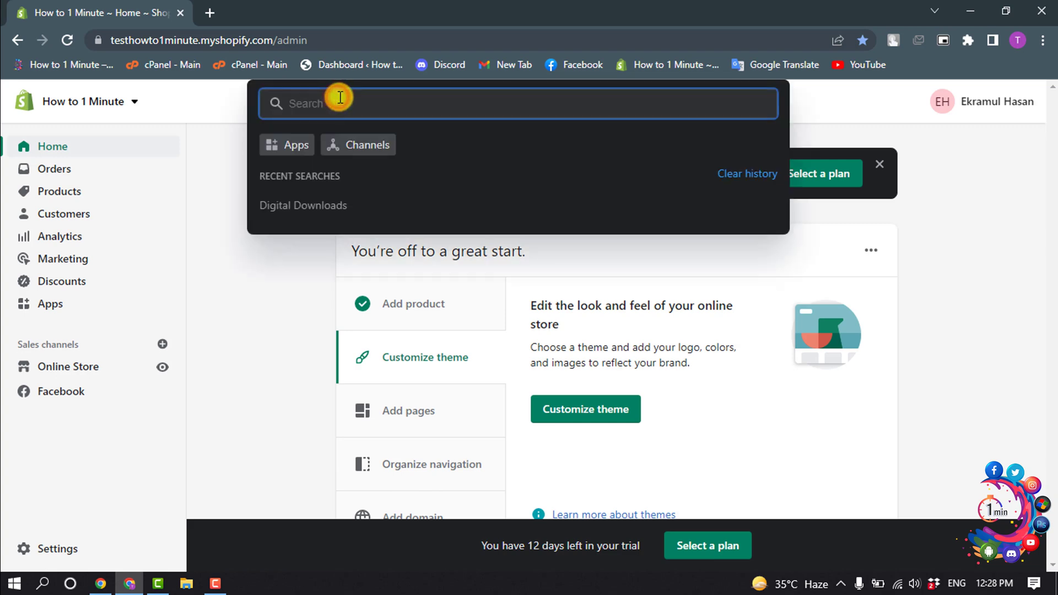
left_click(291, 148)
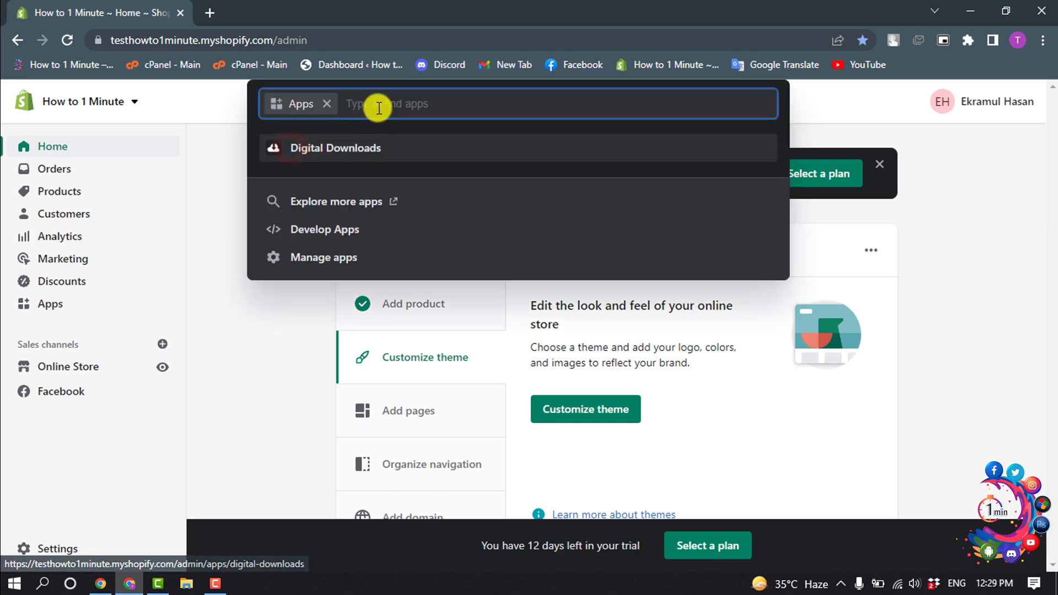
type("p")
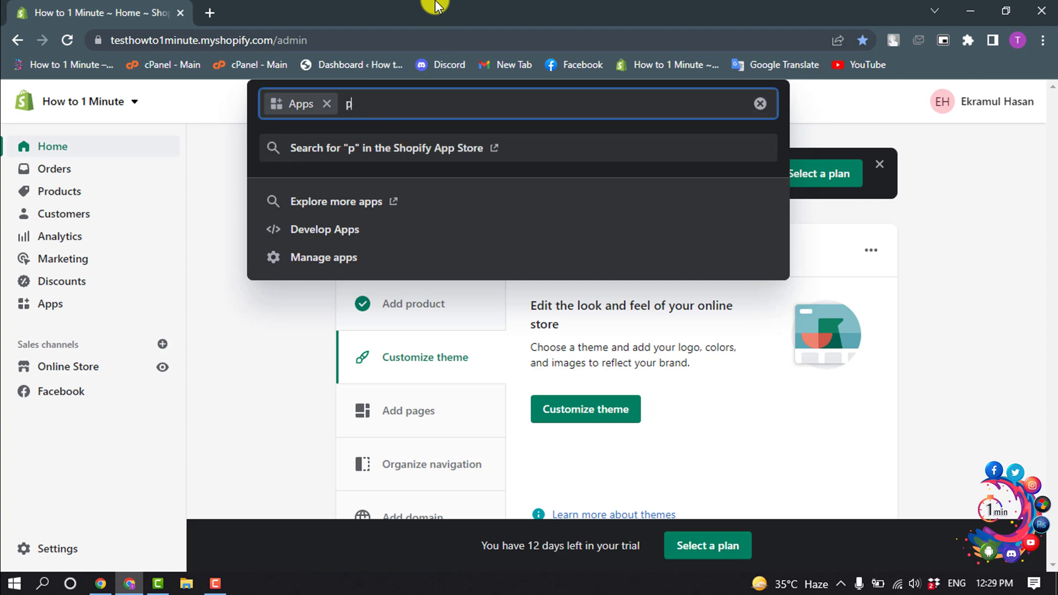
type("ri\"pricin\"[3:]g tab")
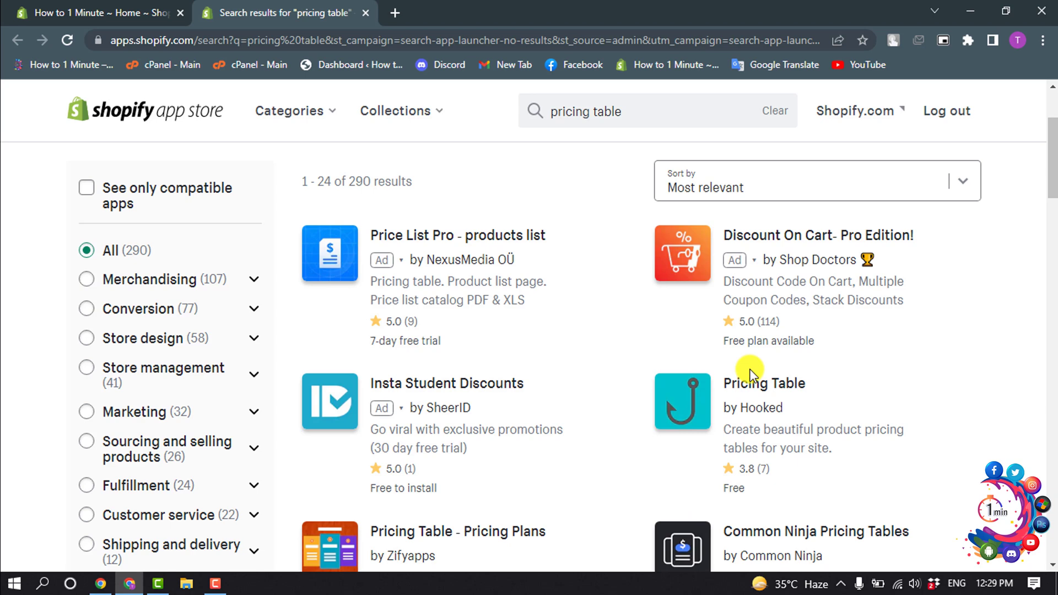
- Choose the free Pricing Table app by Hooked and start adding it
left_click(783, 402)
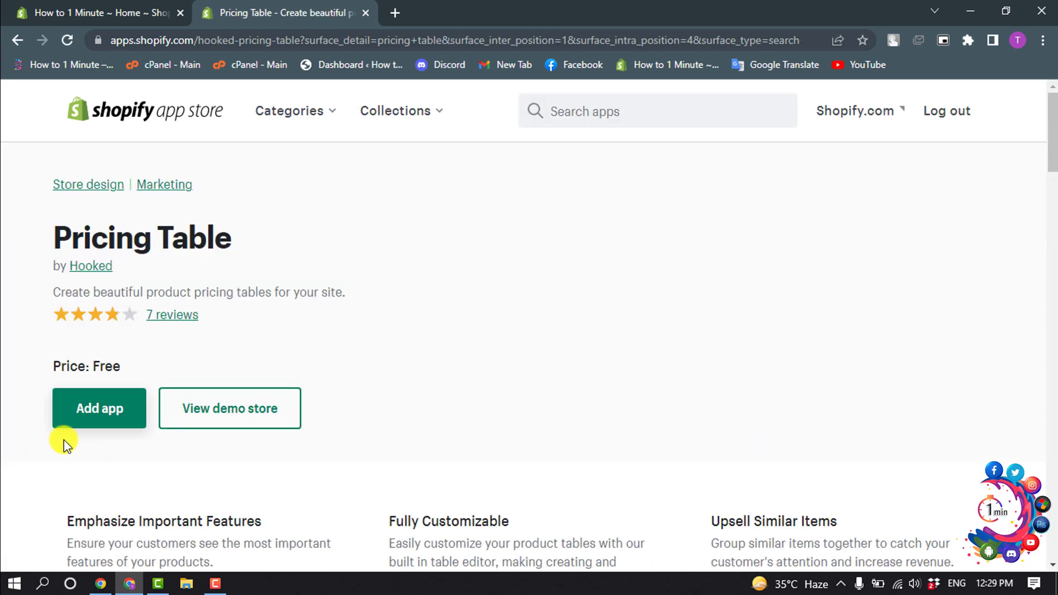
left_click(94, 427)
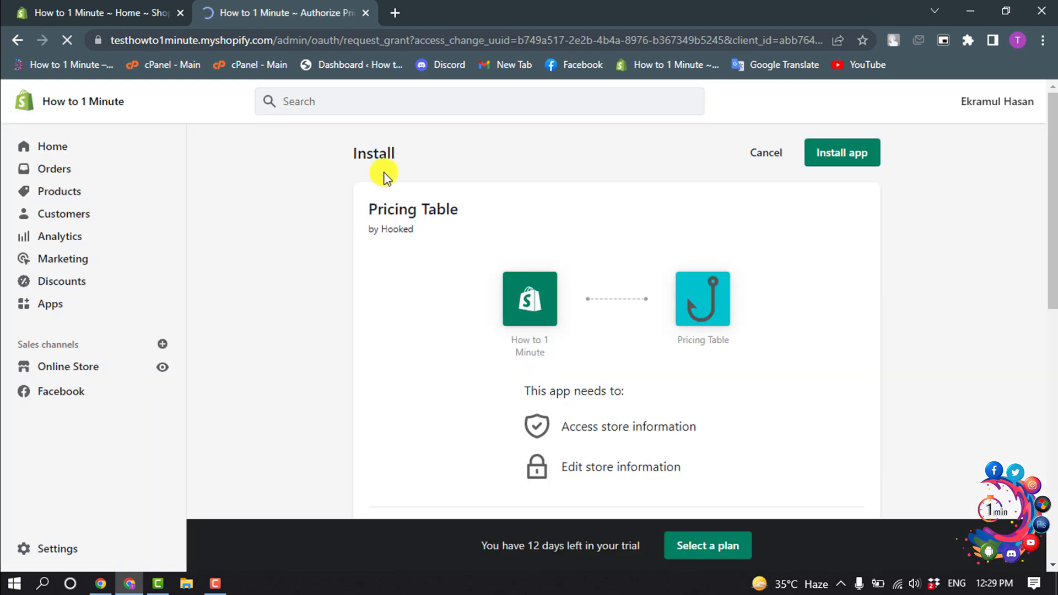
- Authorize and install the Hooked Pricing Table app
left_click(807, 149)
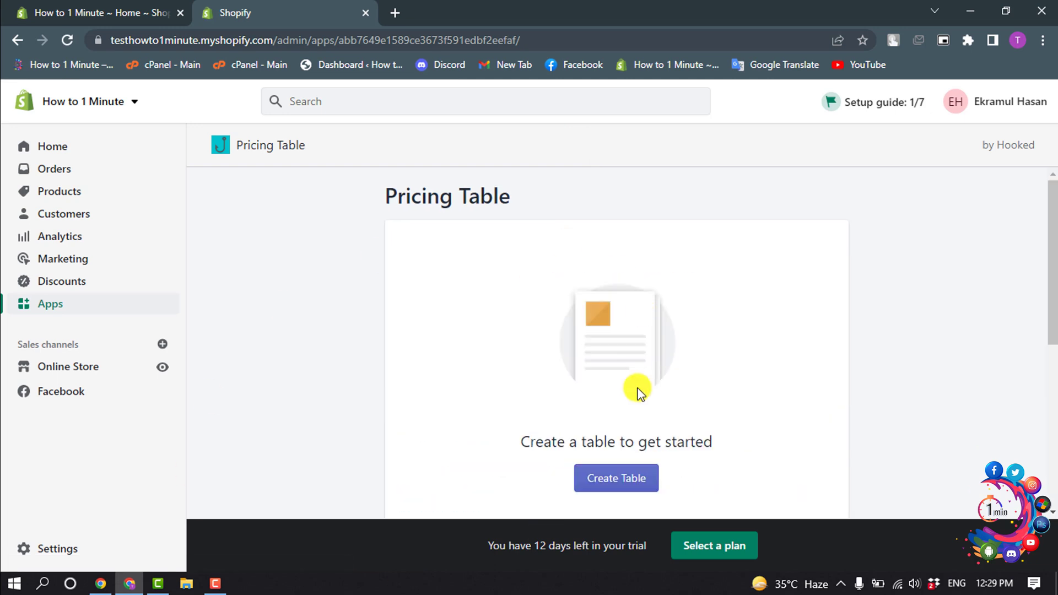
scroll(913, 320, "down", 1)
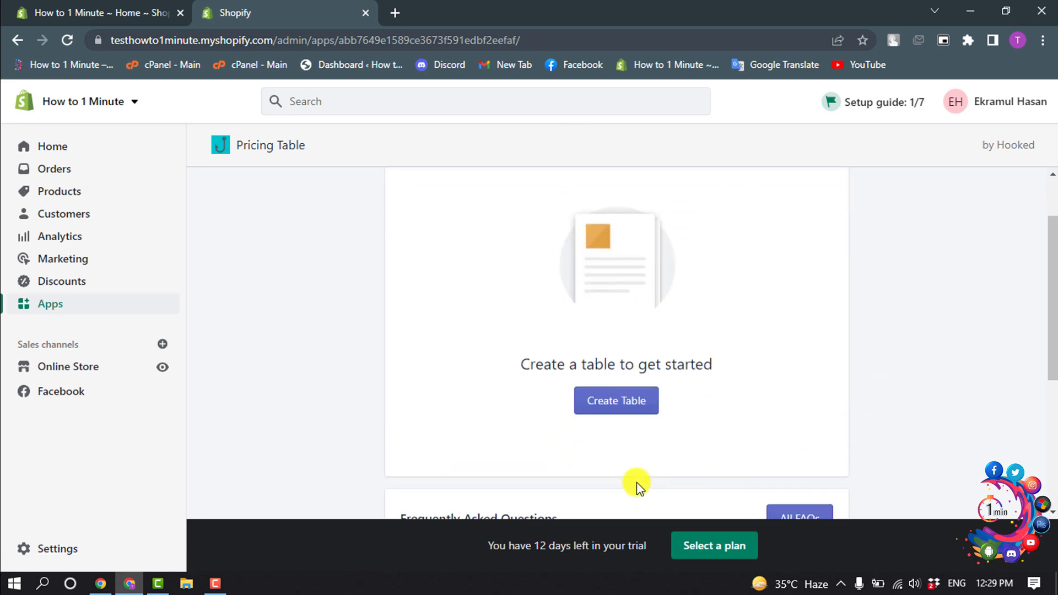
- Create a new Button Top–themed table and show its three placeholder products
left_click(616, 401)
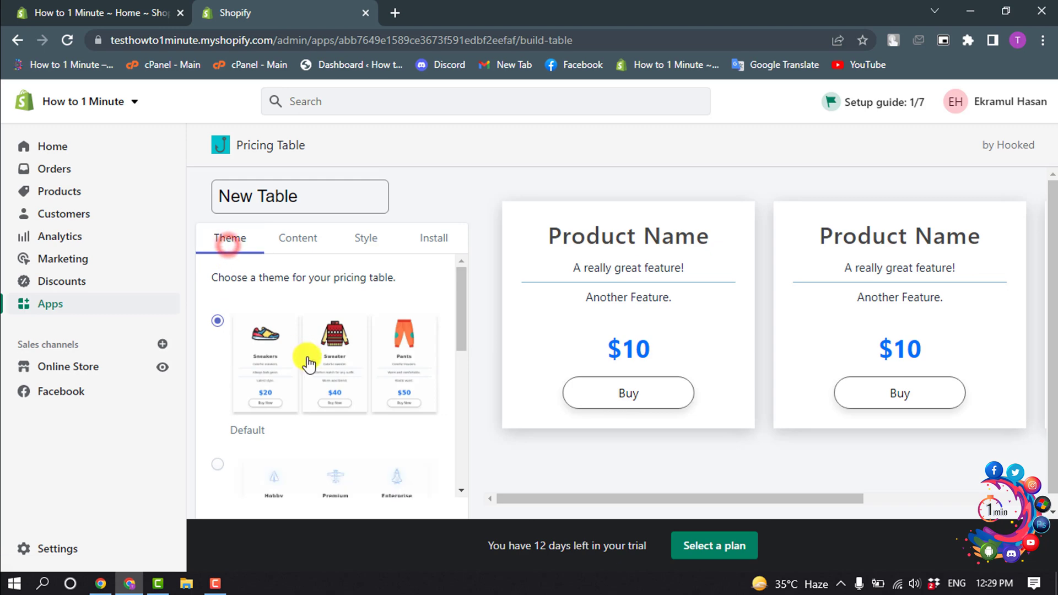
scroll(307, 362, "down", 2)
scroll(307, 362, "down", 1)
scroll(307, 362, "down", 2)
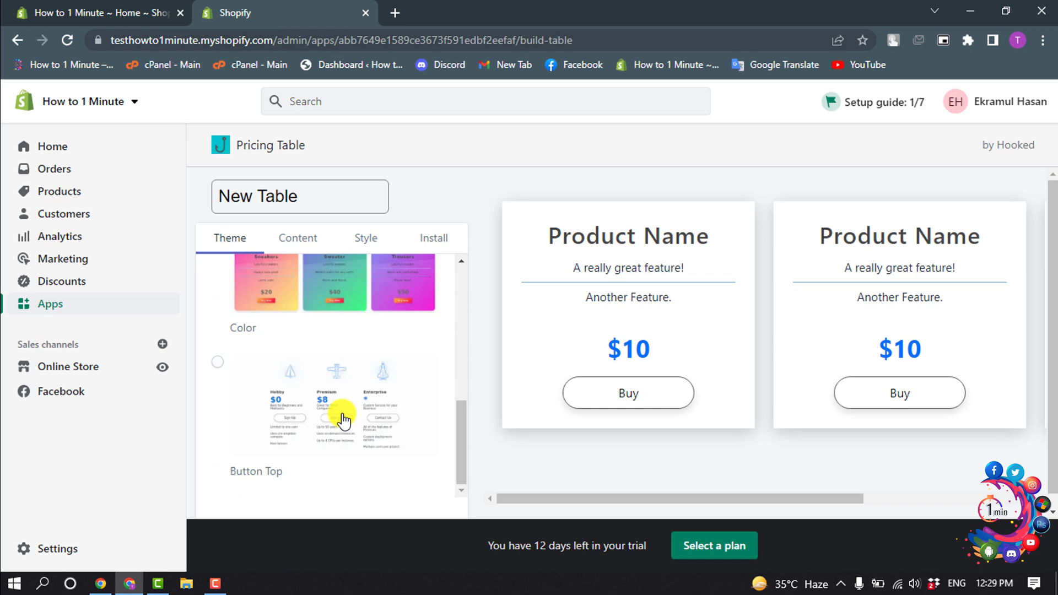
left_click(344, 420)
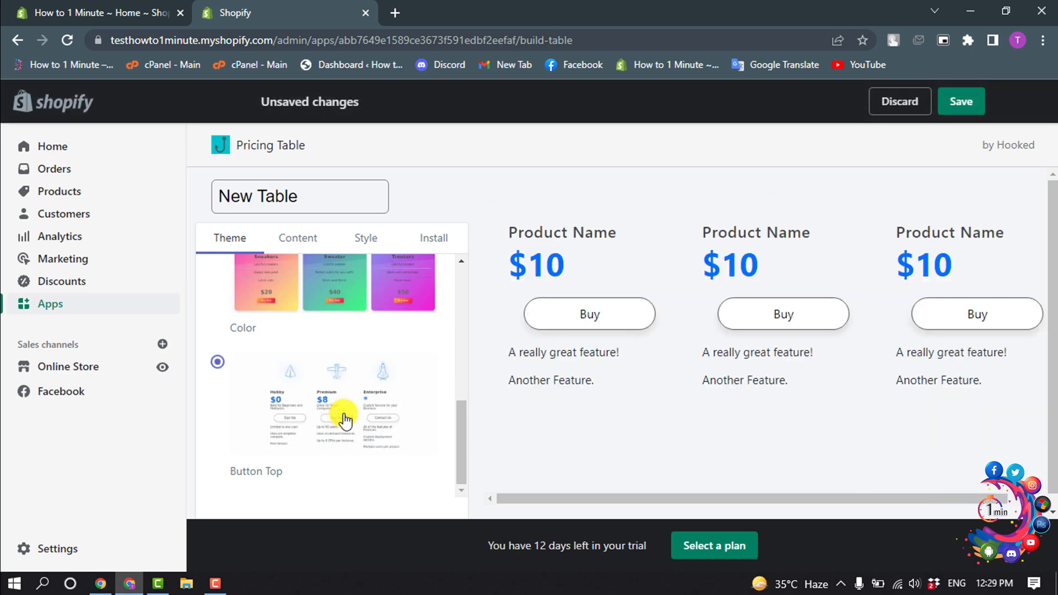
scroll(900, 350, "down", 1)
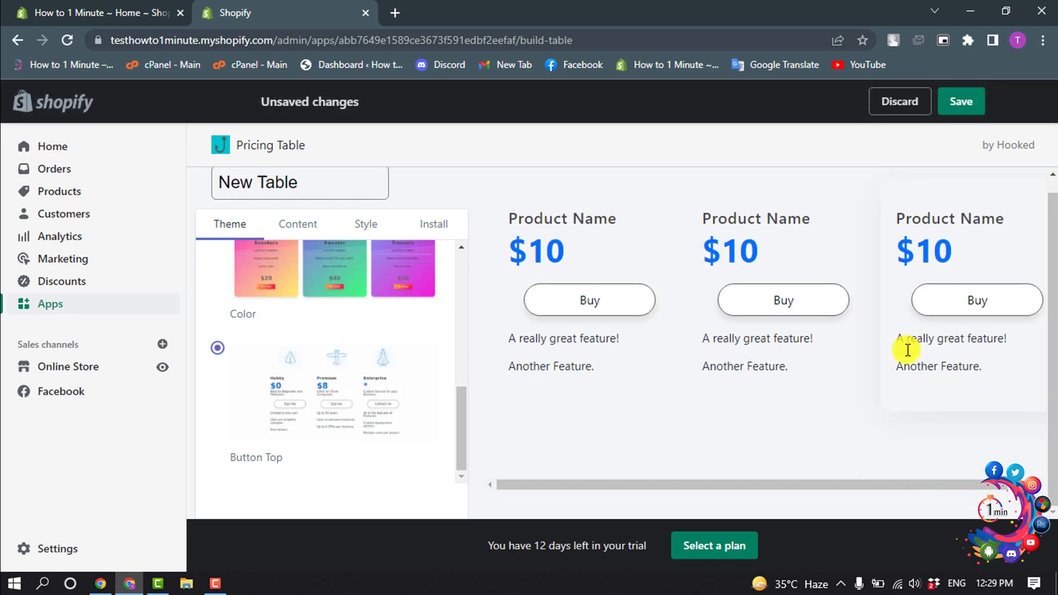
scroll(900, 351, "up", 1)
left_click(305, 239)
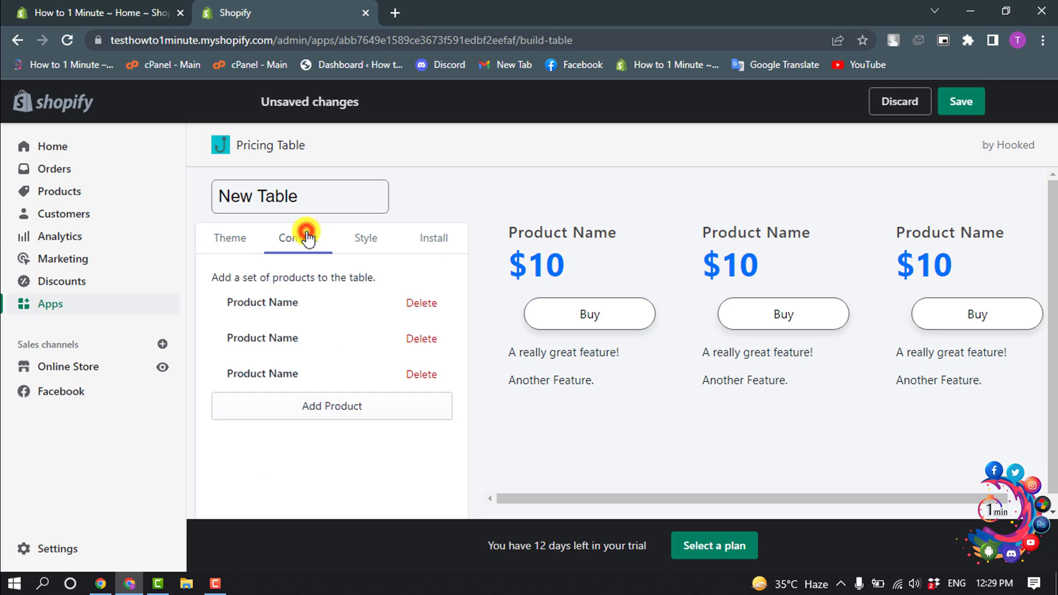
- Expand the first product and go through its title, description, image and feature points
left_click(245, 306)
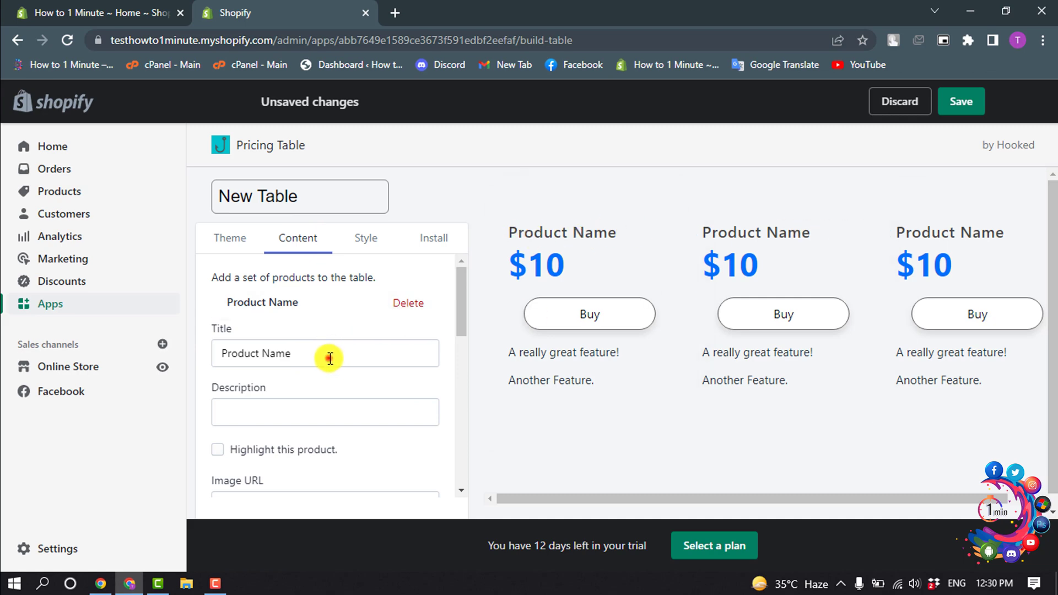
triple_click(329, 357)
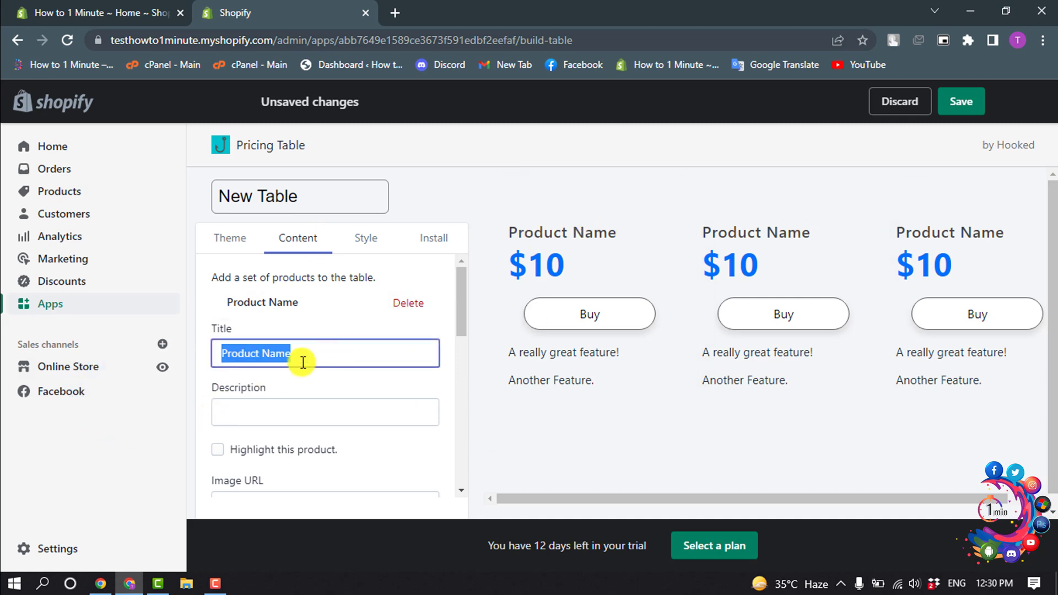
left_click(255, 414)
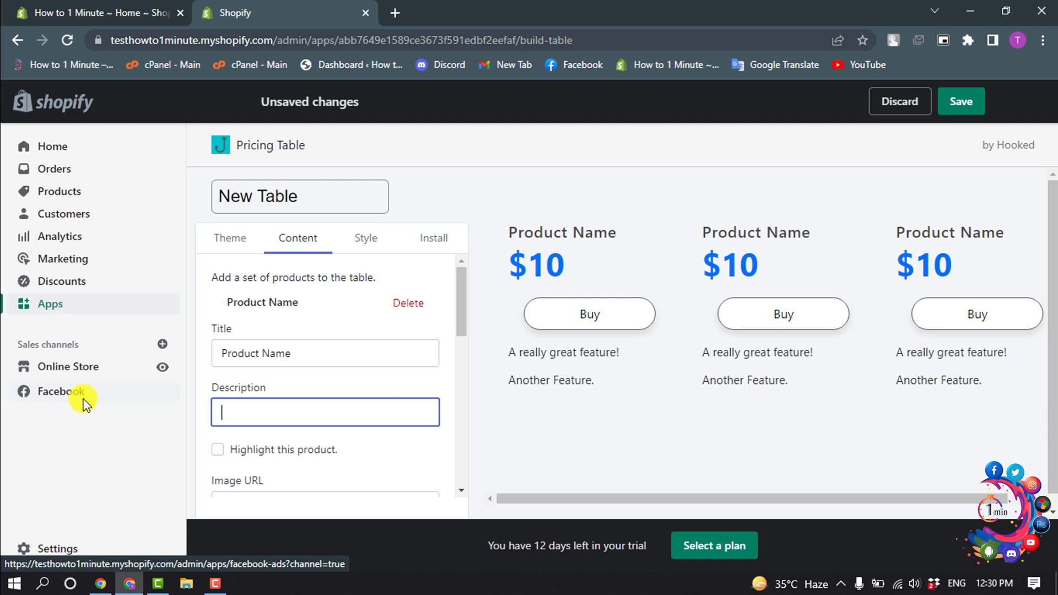
type("enter description here....")
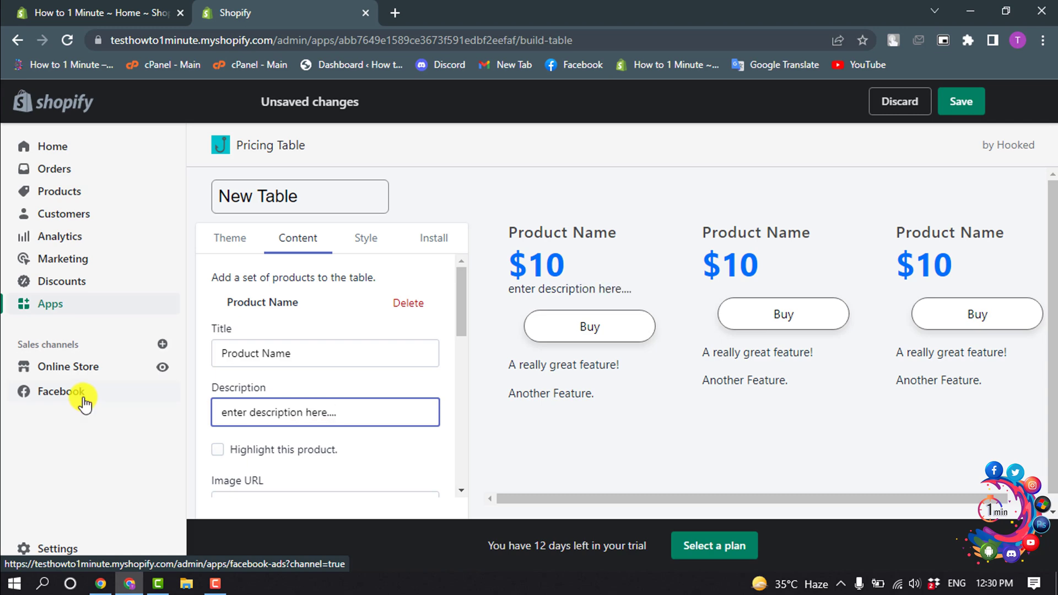
left_click(219, 451)
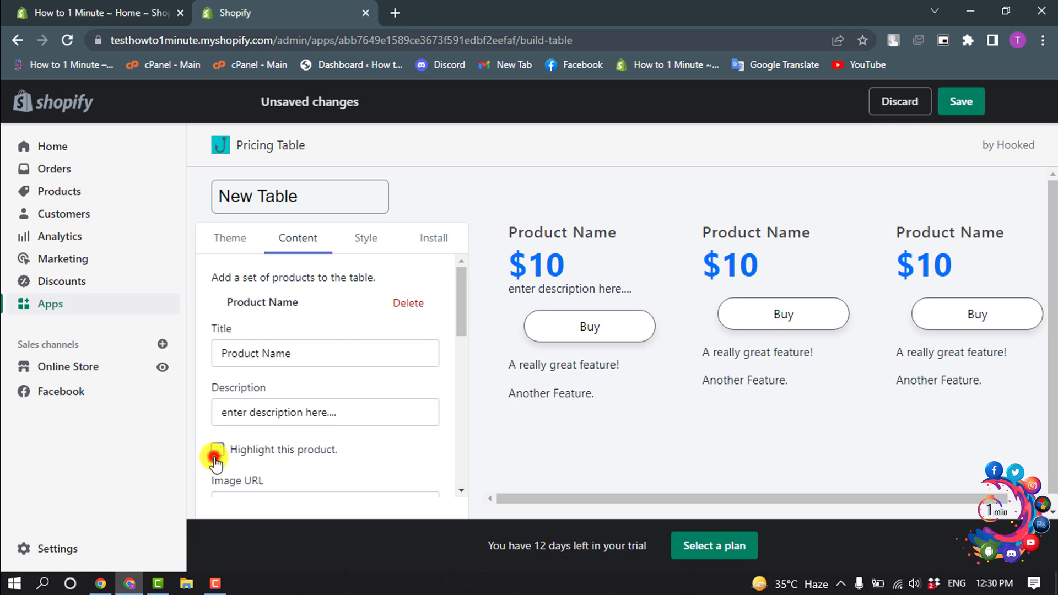
scroll(288, 401, "down", 1)
scroll(289, 405, "down", 1)
left_click(234, 355)
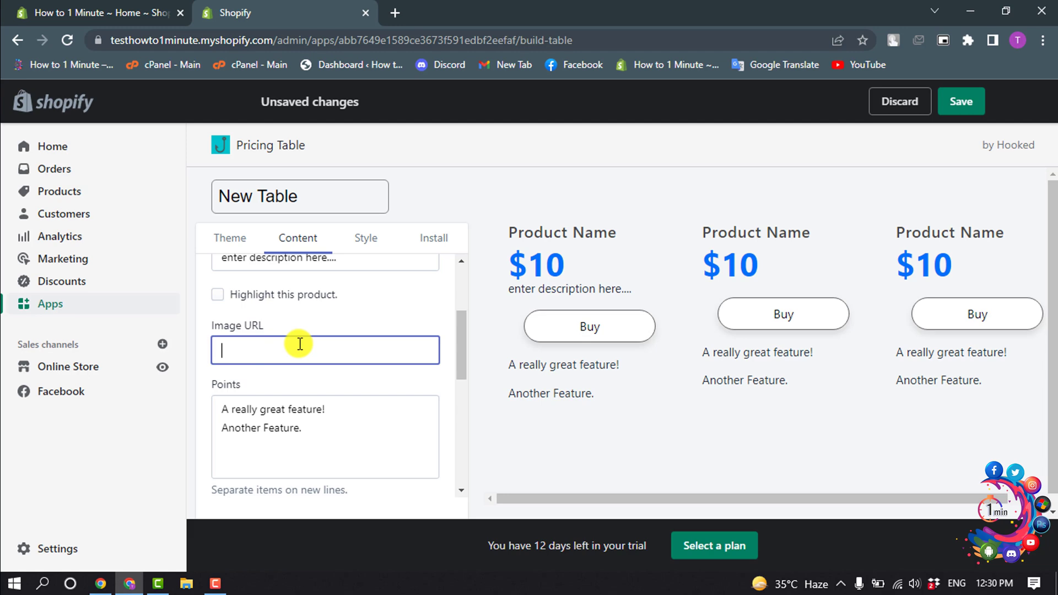
scroll(315, 355, "down", 1)
scroll(315, 355, "down", 1)
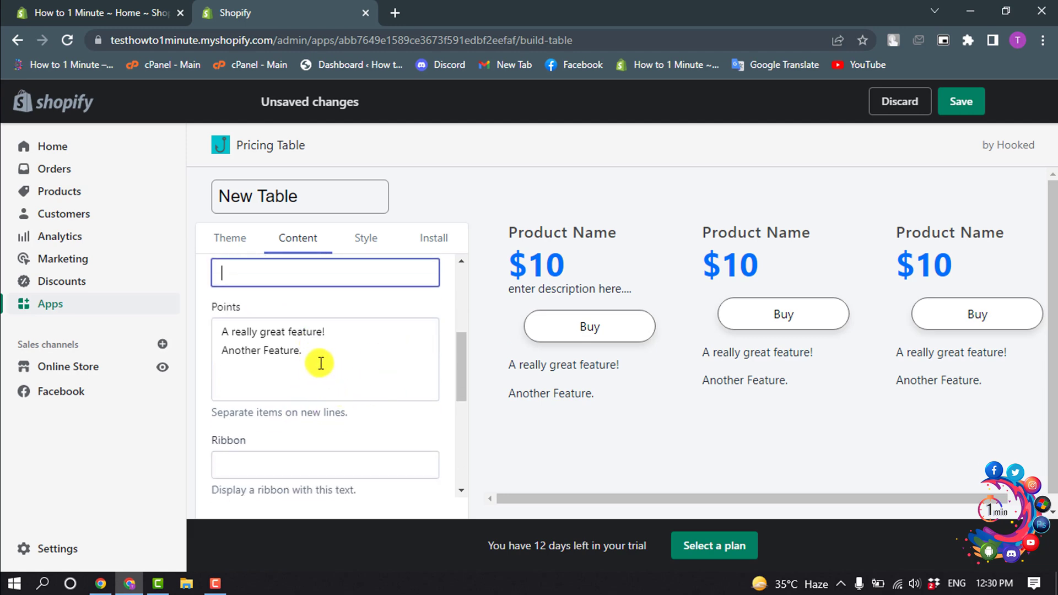
left_click(319, 352)
left_click_drag(509, 364, 572, 397)
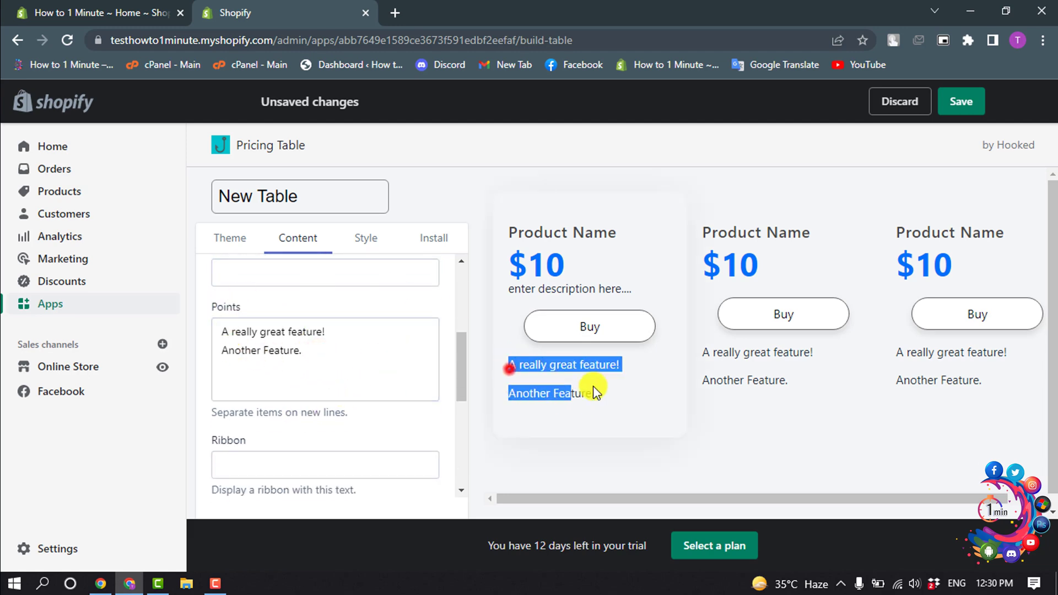
left_click(332, 380)
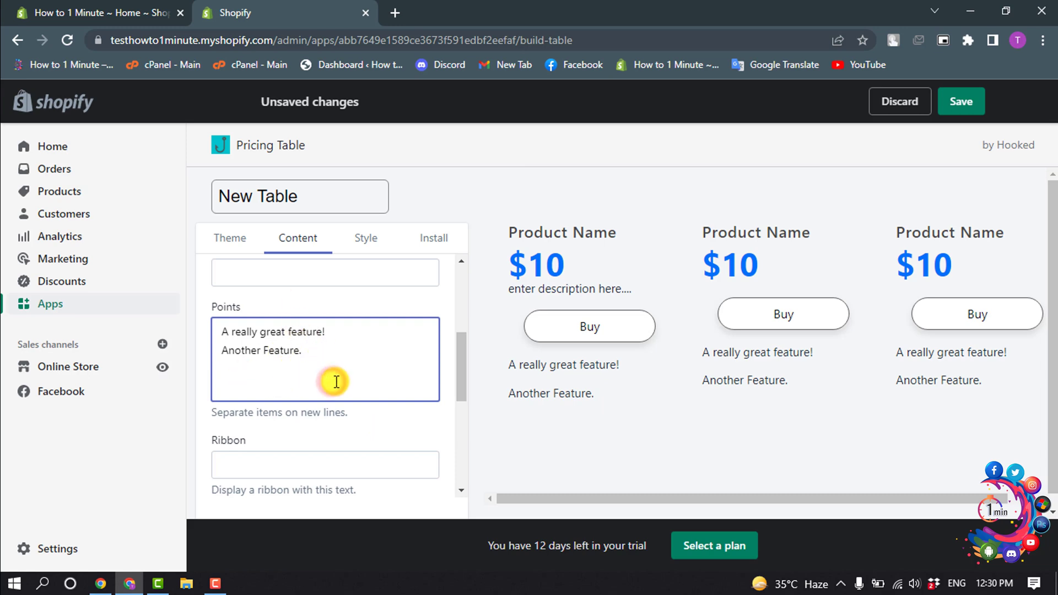
left_click_drag(284, 352, 268, 335)
- Enter the 'New' ribbon, then check the $10 price, 'Buy' label and button URL
left_click(286, 356)
scroll(294, 360, "down", 2)
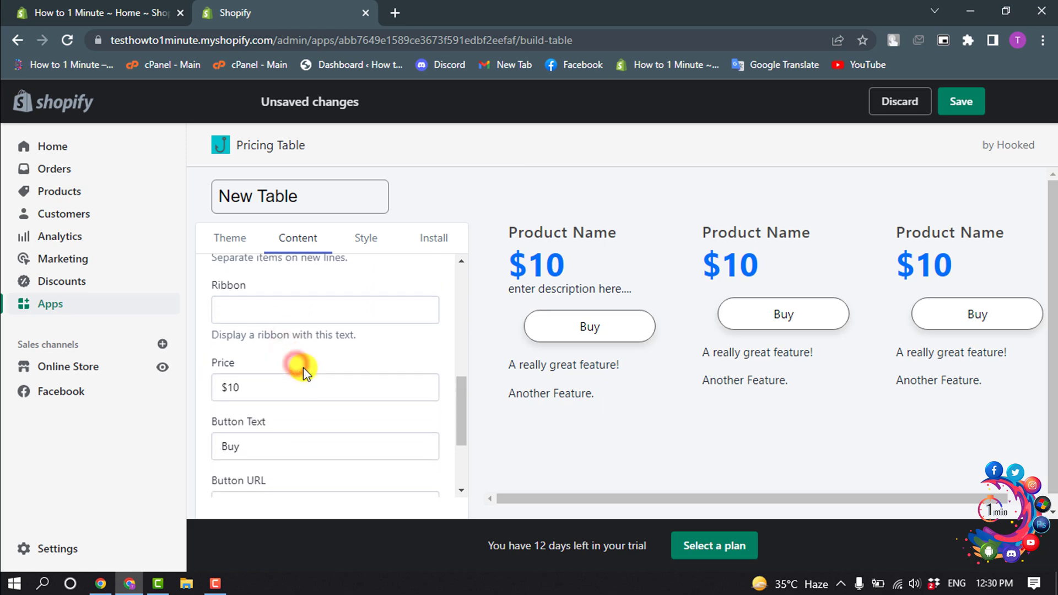
left_click(245, 314)
type("New")
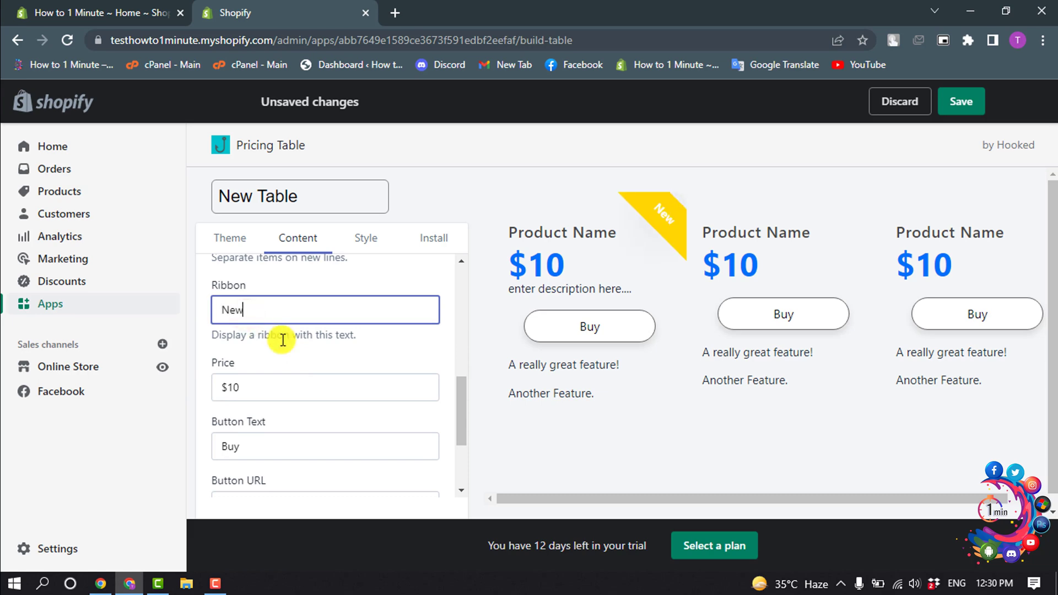
scroll(283, 340, "down", 1)
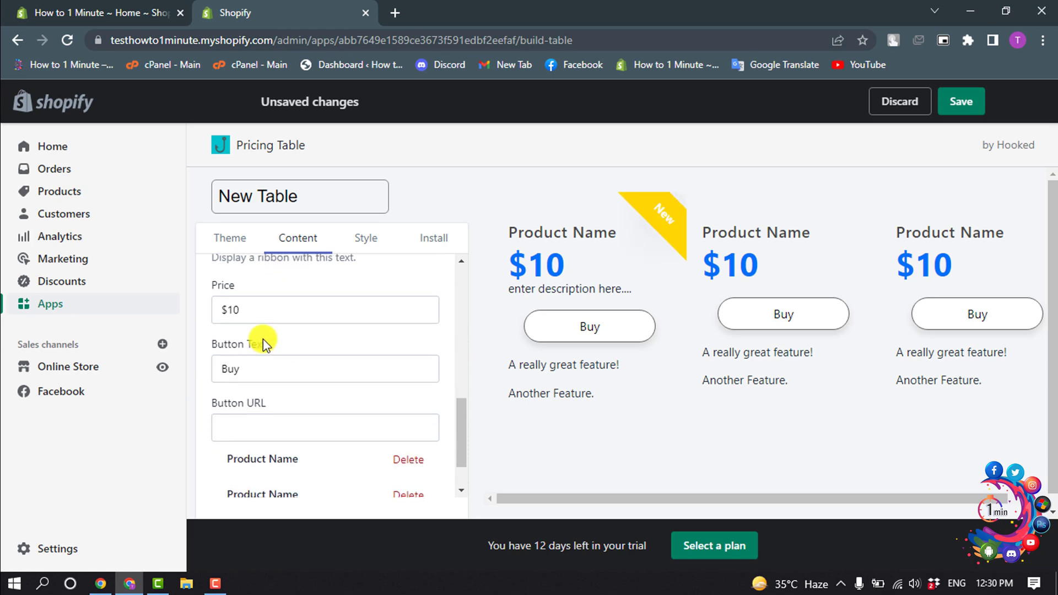
left_click(246, 309)
left_click(269, 368)
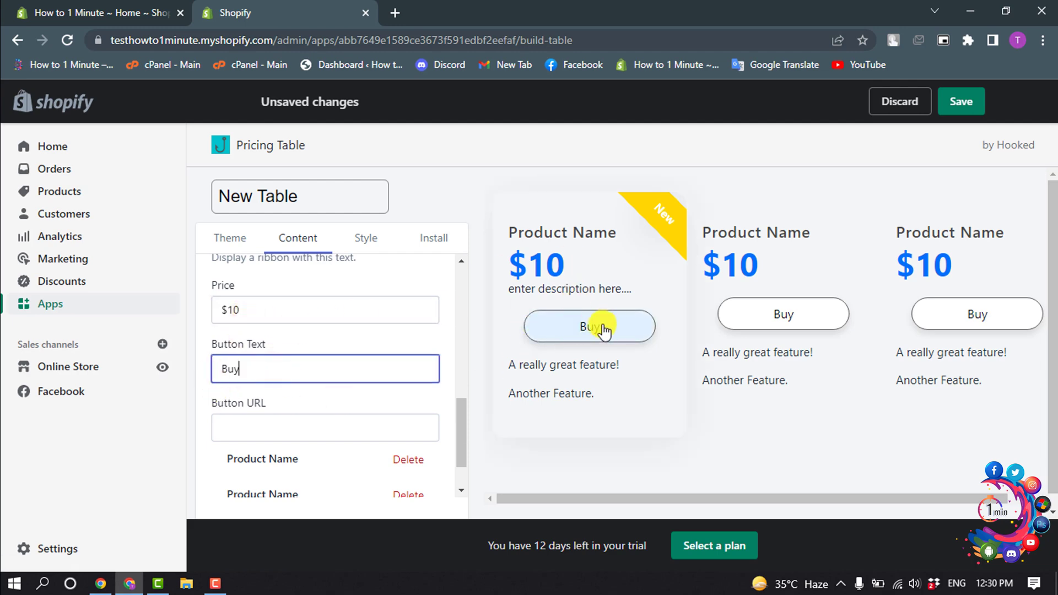
left_click_drag(298, 369, 203, 370)
scroll(365, 440, "down", 1)
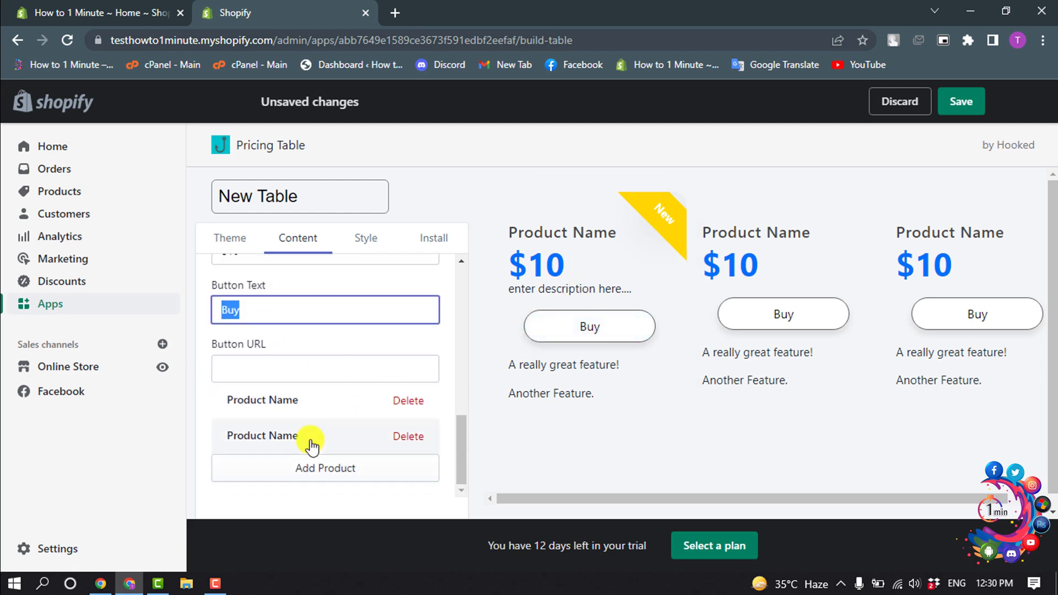
left_click(243, 367)
scroll(245, 367, "down", 1)
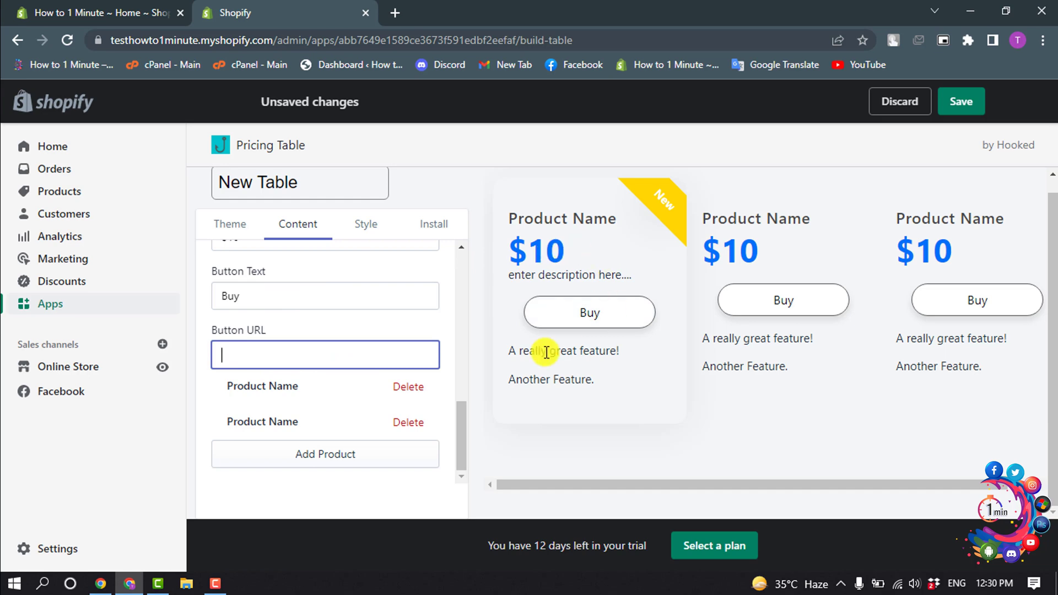
- Title the second product 'Product Name 2' with the description 'aasfasfsdfs'
left_click(266, 395)
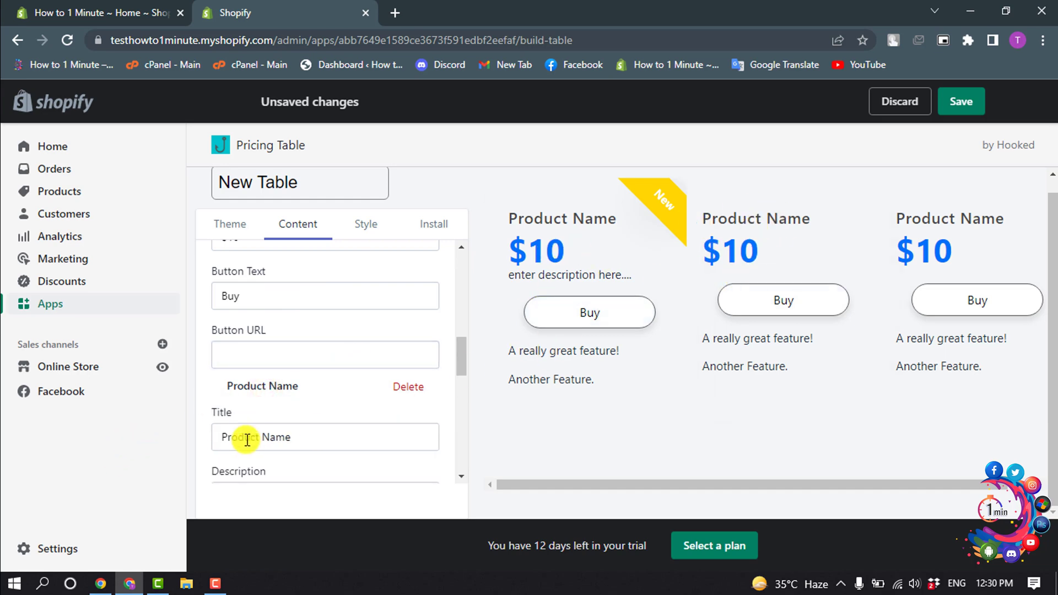
scroll(249, 434, "down", 1)
left_click(294, 360)
type("2")
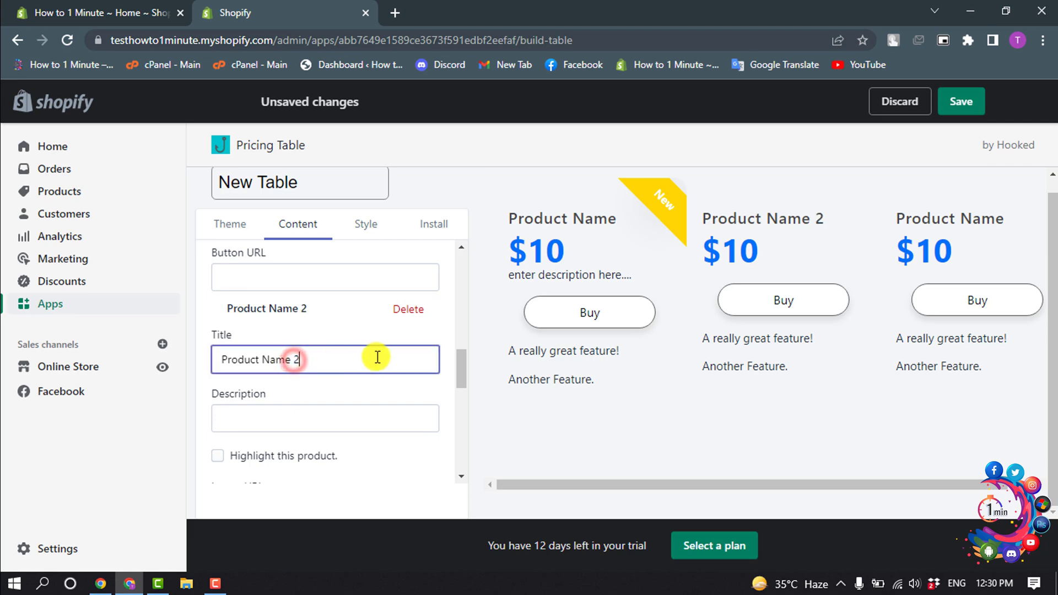
left_click(285, 414)
type("a")
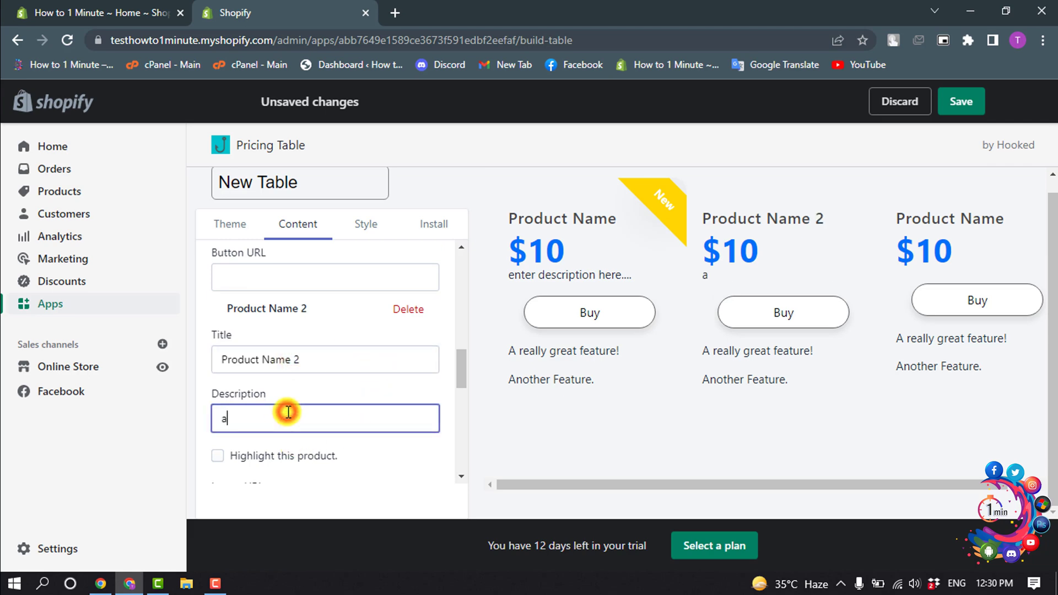
type("sfasfsdf")
scroll(286, 418, "down", 3)
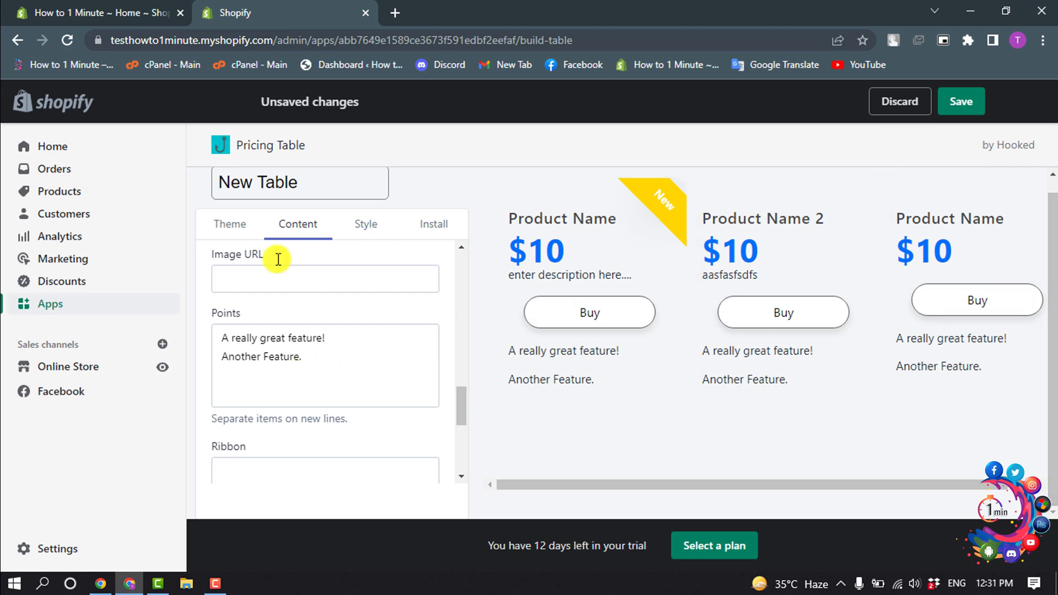
- Set the table's Title Font Size to 0 in the Style settings
left_click(369, 239)
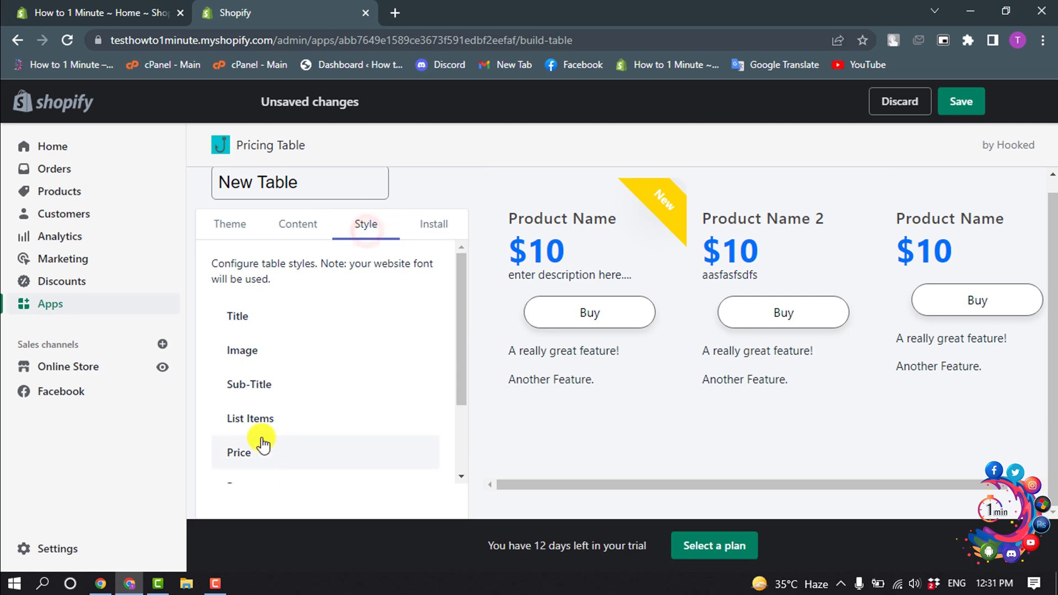
left_click(259, 319)
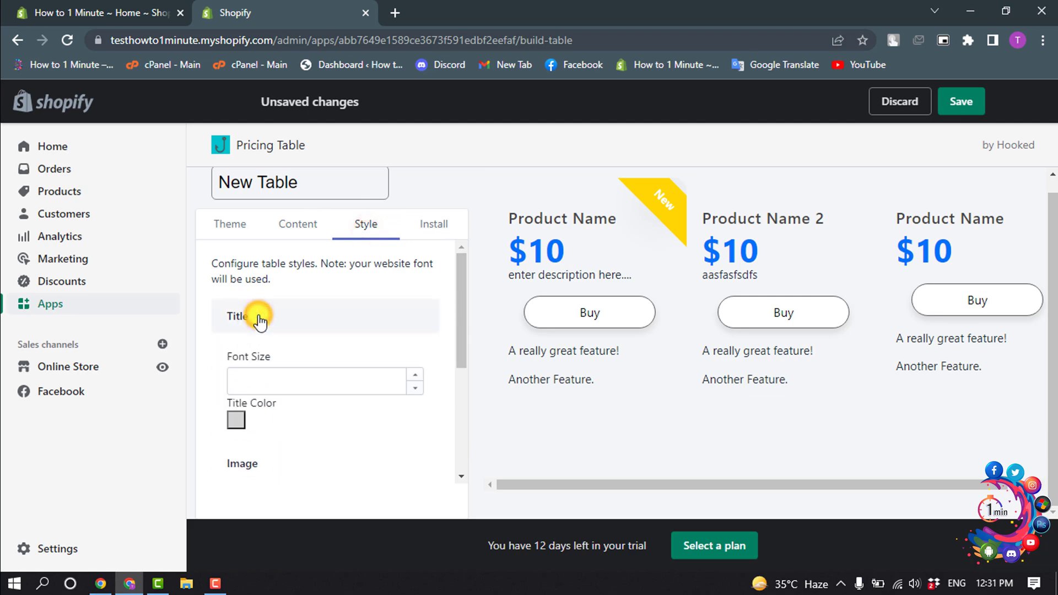
left_click(419, 378)
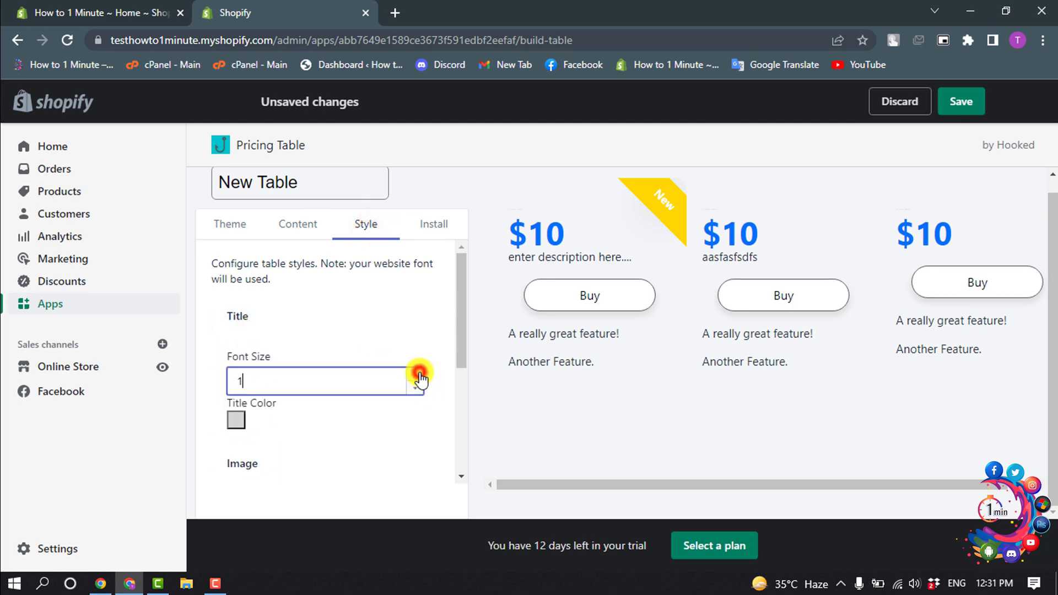
left_click(416, 386)
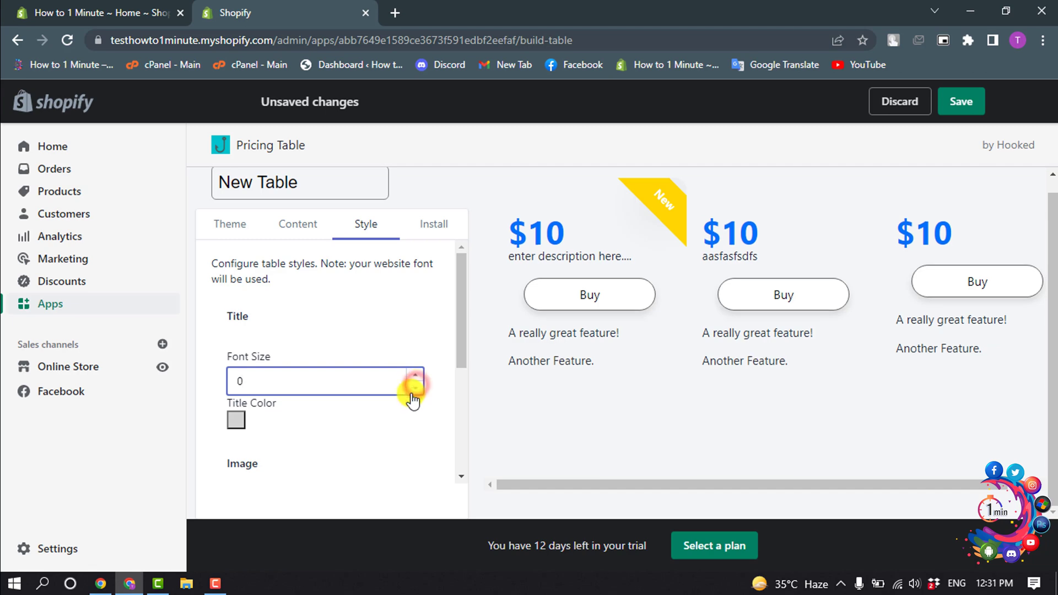
scroll(281, 350, "down", 2)
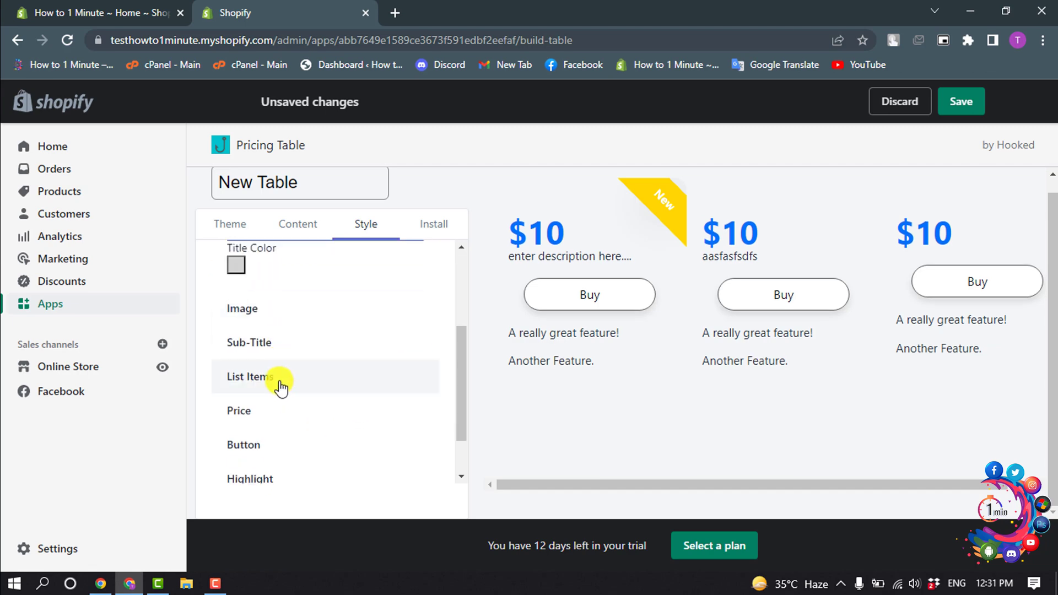
- Give the Buy buttons a purple background colour
left_click(270, 309)
scroll(305, 372, "down", 1)
scroll(324, 359, "down", 1)
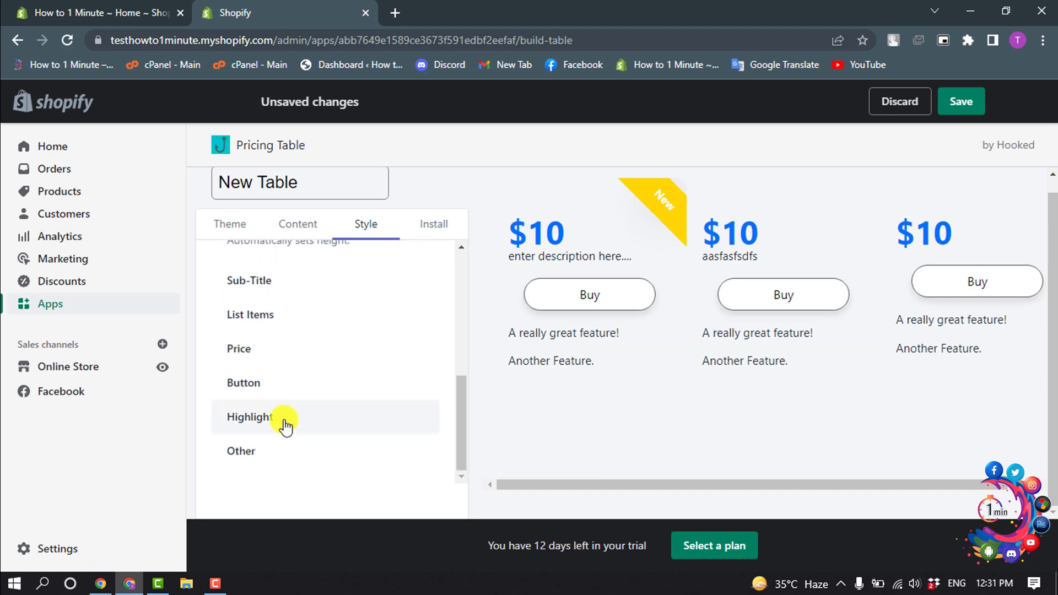
left_click(247, 419)
left_click(241, 383)
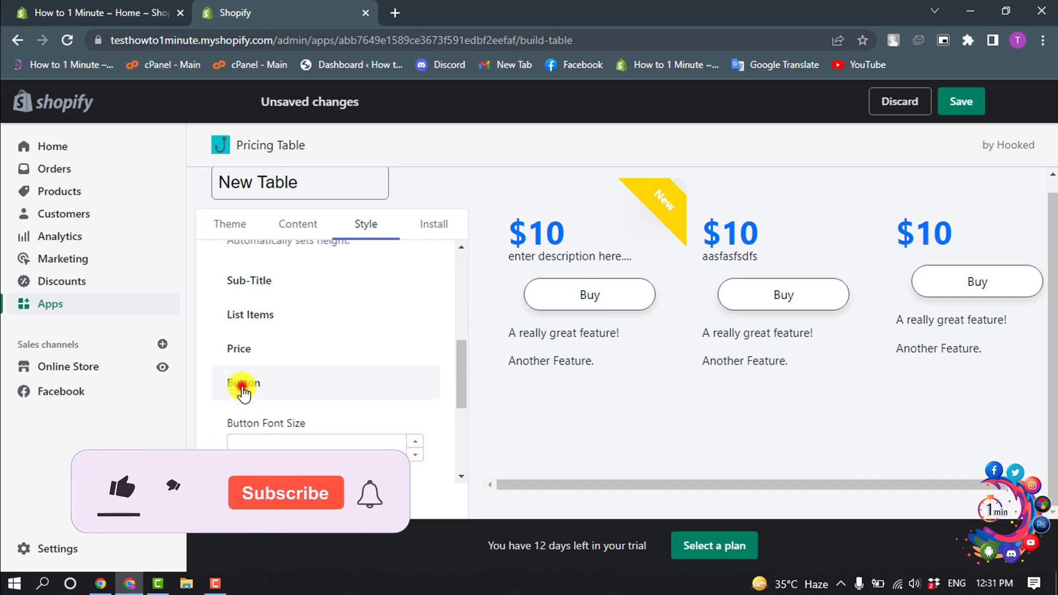
scroll(248, 382, "down", 1)
scroll(286, 372, "down", 2)
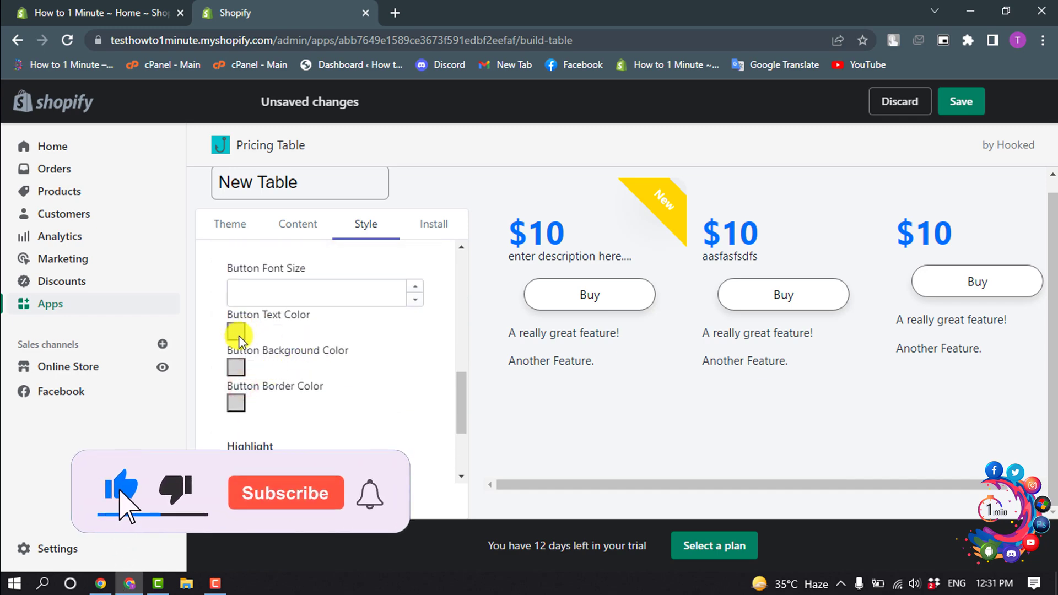
left_click(236, 368)
left_click(349, 413)
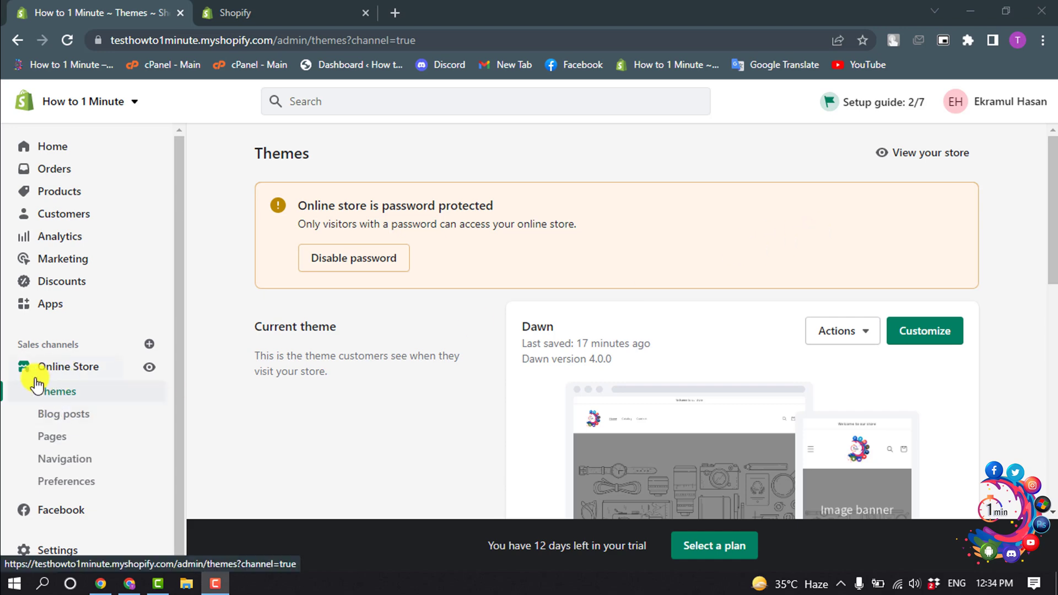
- Launch Customize on the current Dawn theme
left_click(916, 331)
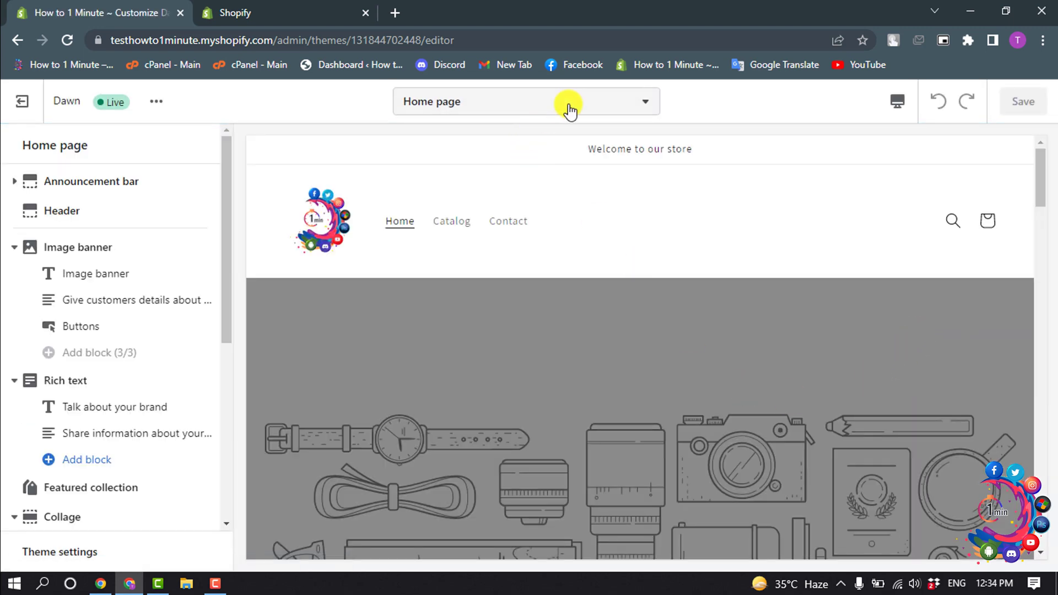
- Stay on the Home page template and add a Pricing Table section
left_click(567, 103)
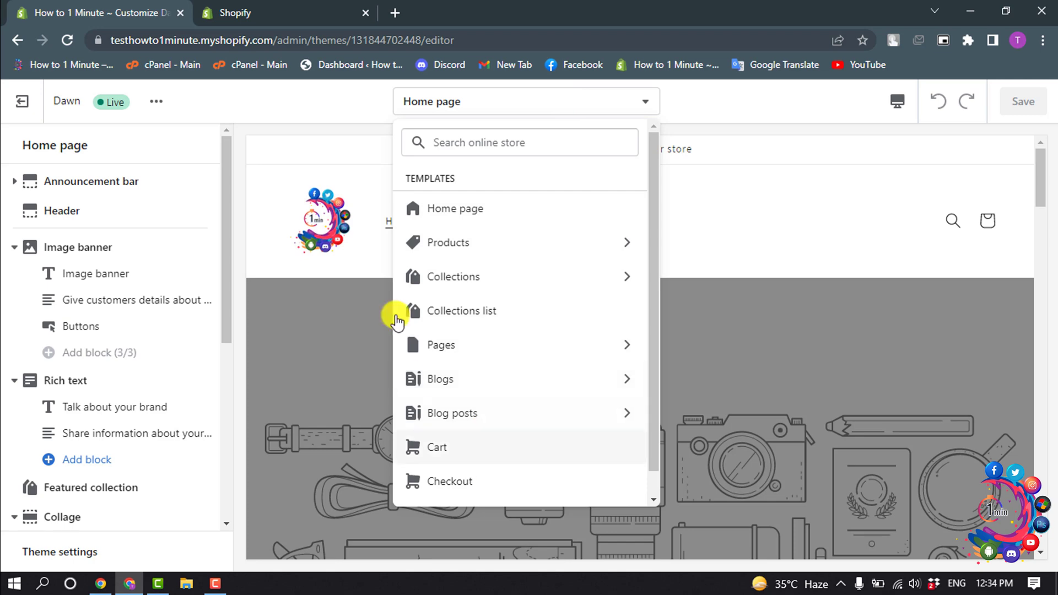
left_click(750, 189)
scroll(5, 413, "down", 2)
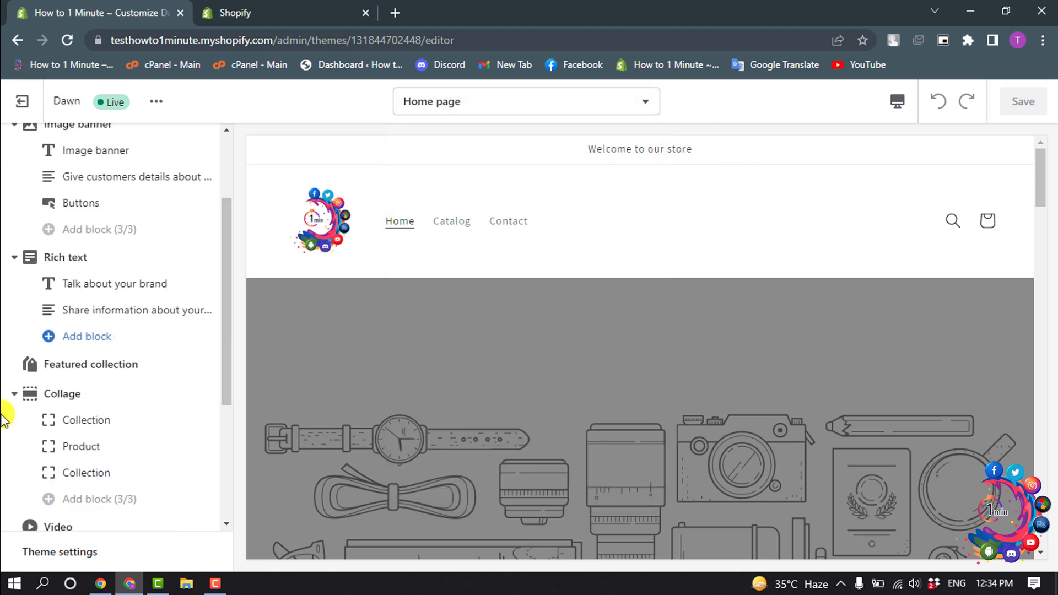
scroll(6, 413, "down", 3)
left_click(64, 475)
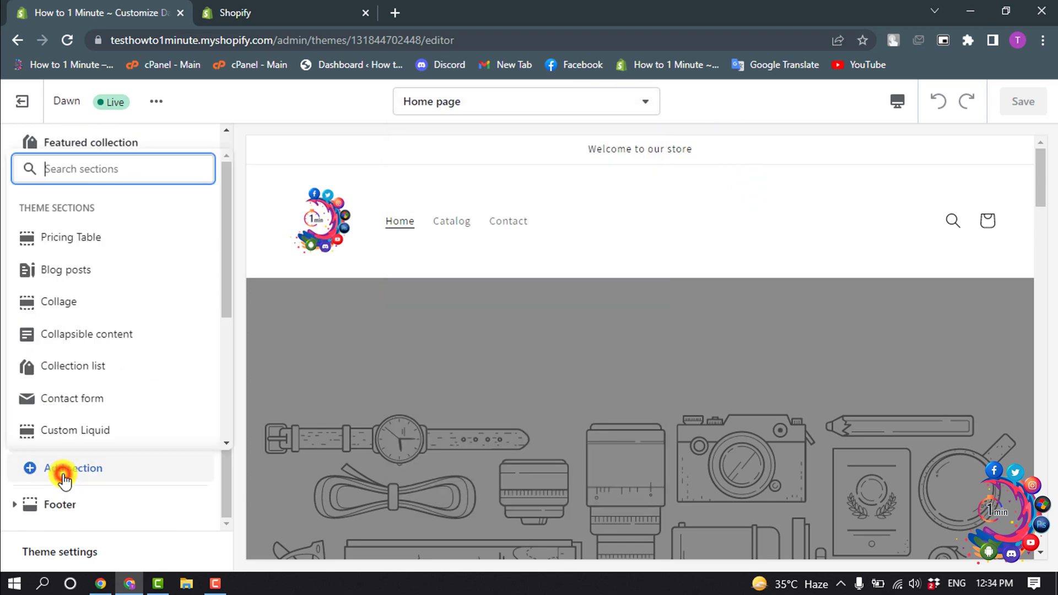
left_click(76, 241)
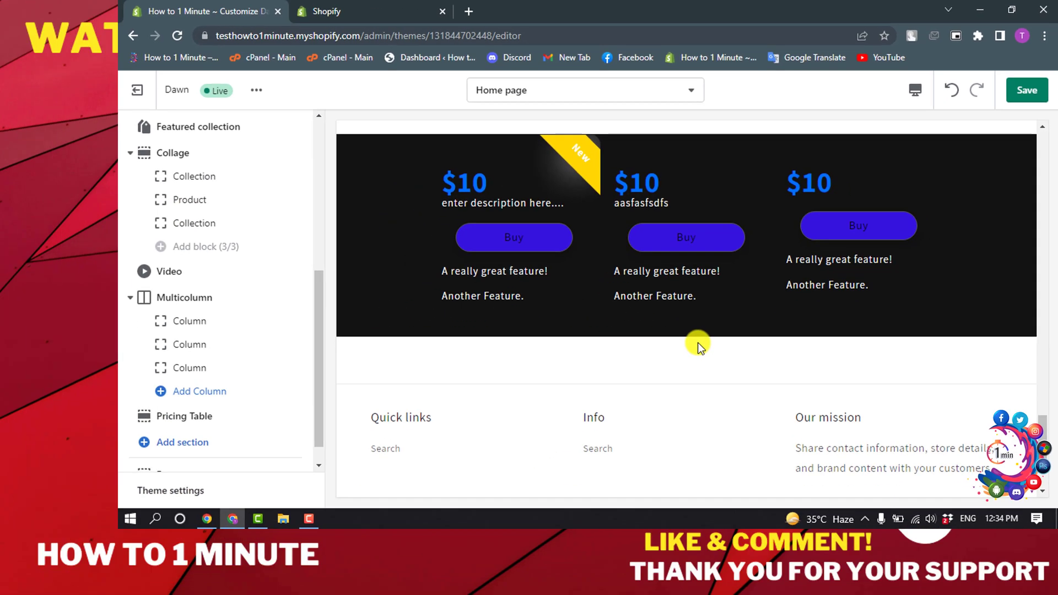